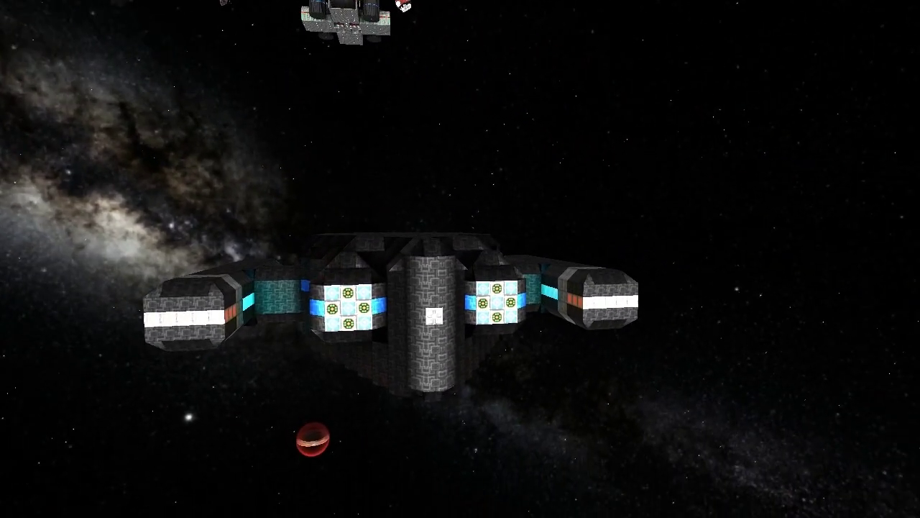
- Restore the game HUD and open the chat input for an admin command
key("F11")
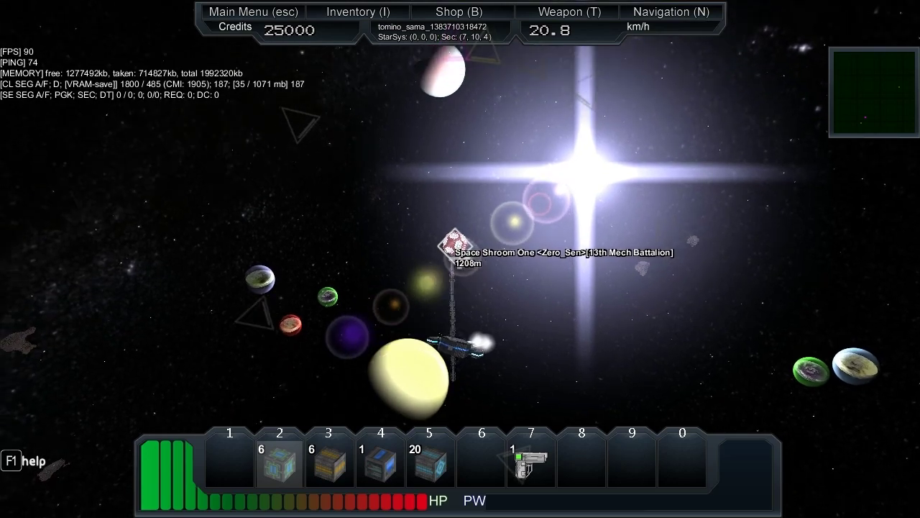
key("Return")
type("/jum")
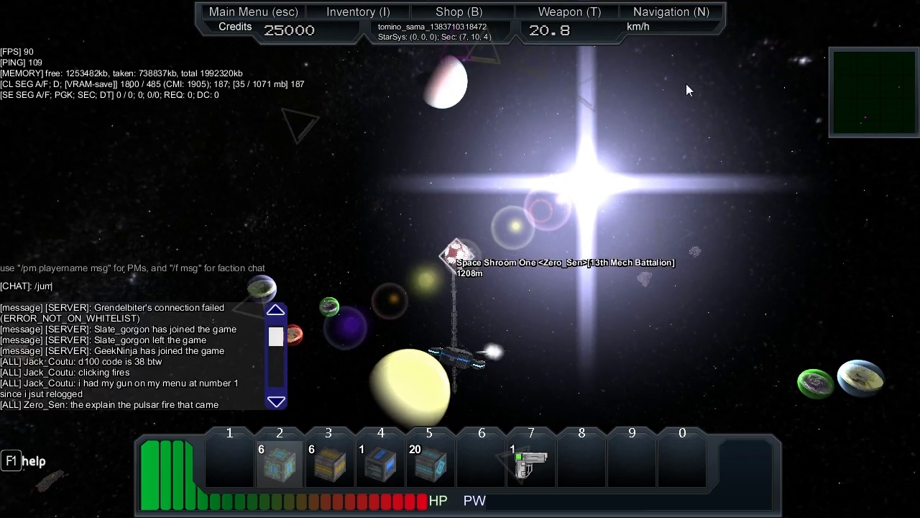
type("p")
- Send /jump to the core at 301.43, -746.088, 176.31, repeat it, and try entering
key("Return")
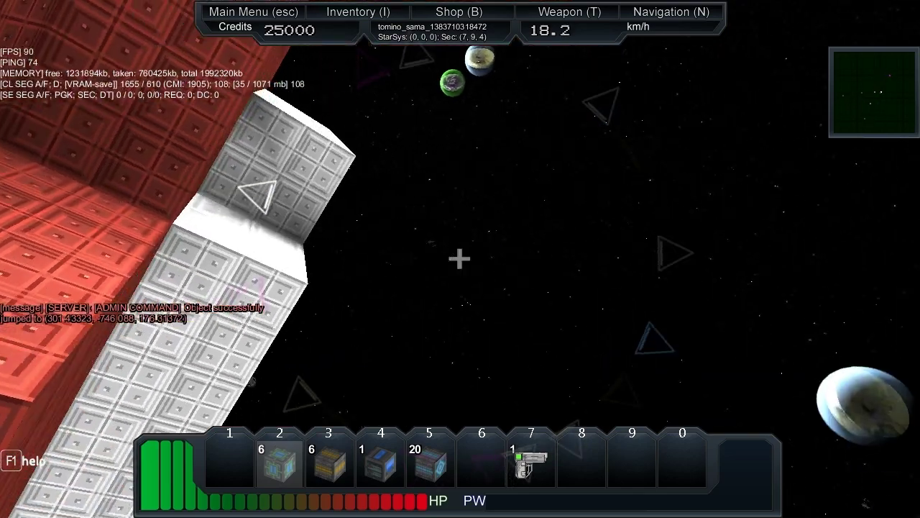
left_click_drag(461, 259, 460, 259)
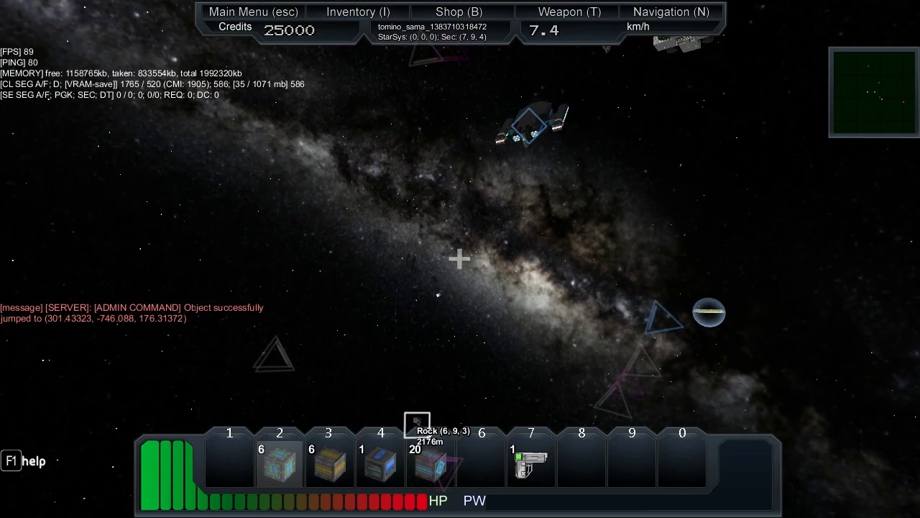
key("Return")
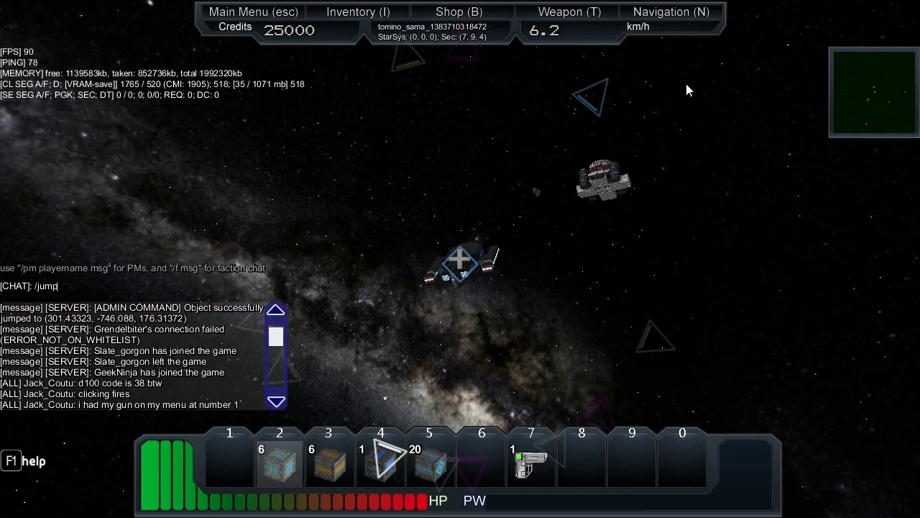
key("Up")
key("Return")
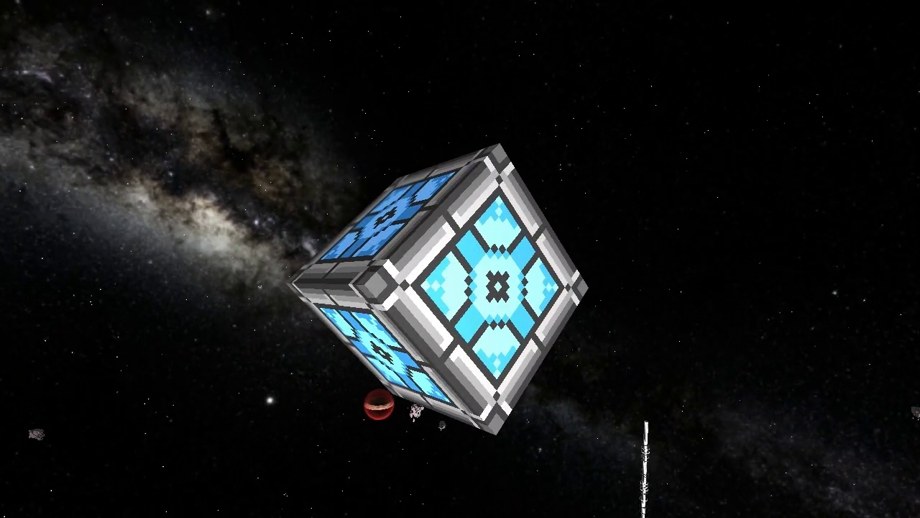
key("r")
- Fly away from the refused ship core, turn to survey, and check the player list
key("w")
key("s")
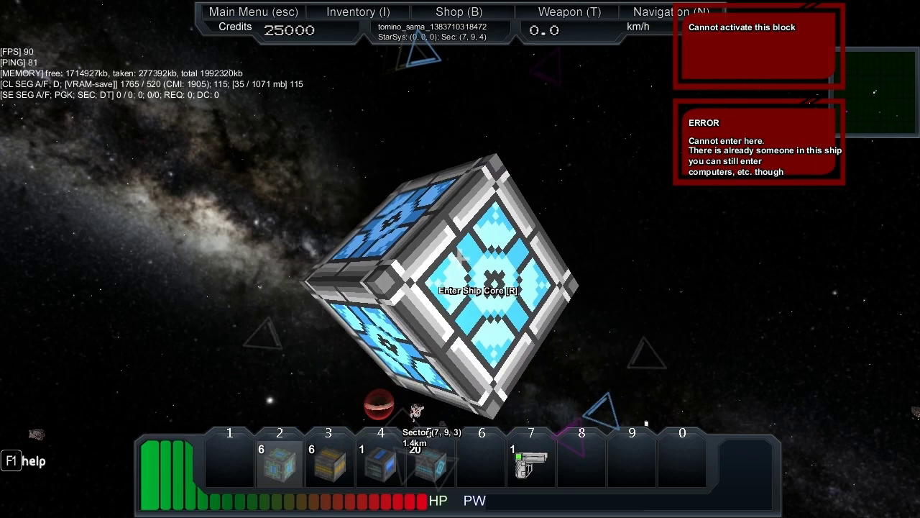
key("s")
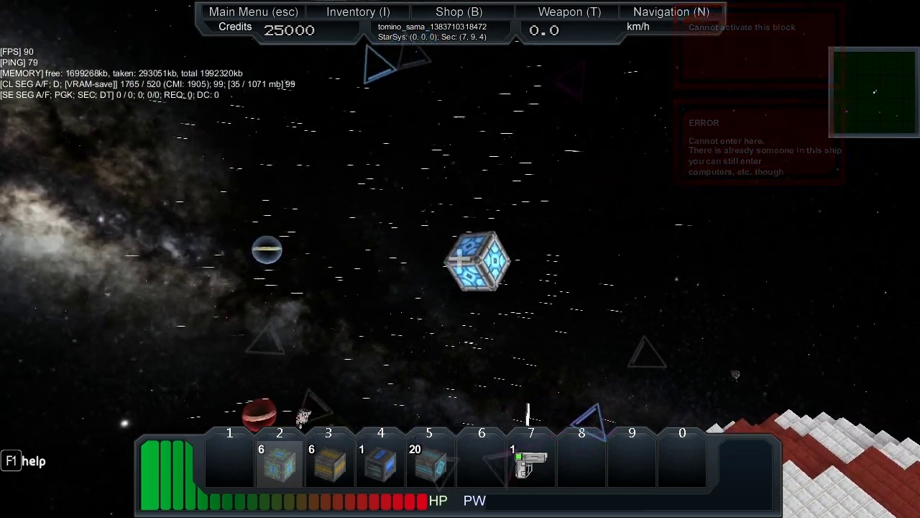
left_click_drag(460, 259, 460, 259)
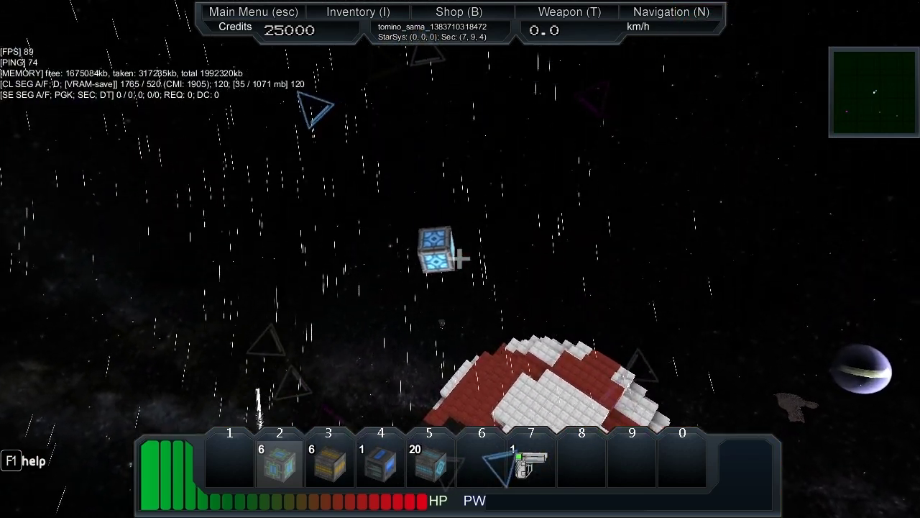
key("Tab")
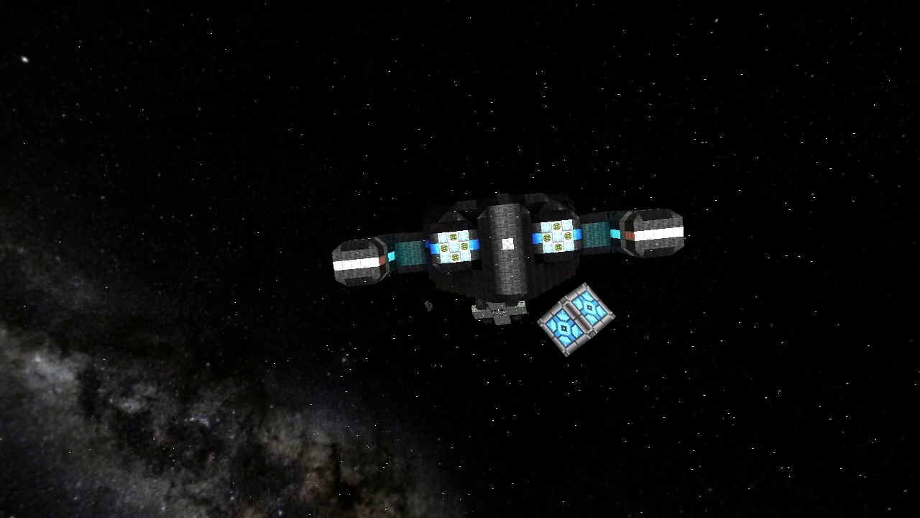
- Send /god_mode <player> false to disable god mode, then hide the HUD
key("Tab")
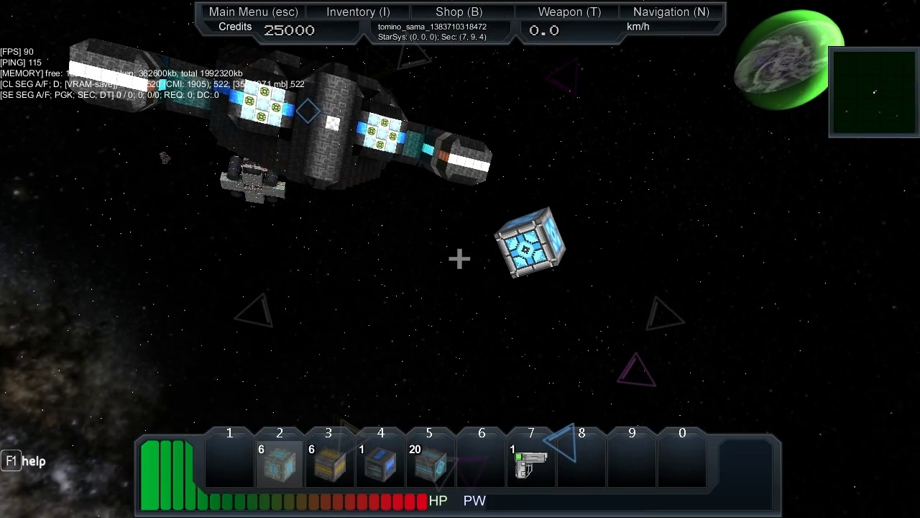
key("Return")
type("/god_mode tomino_sama false")
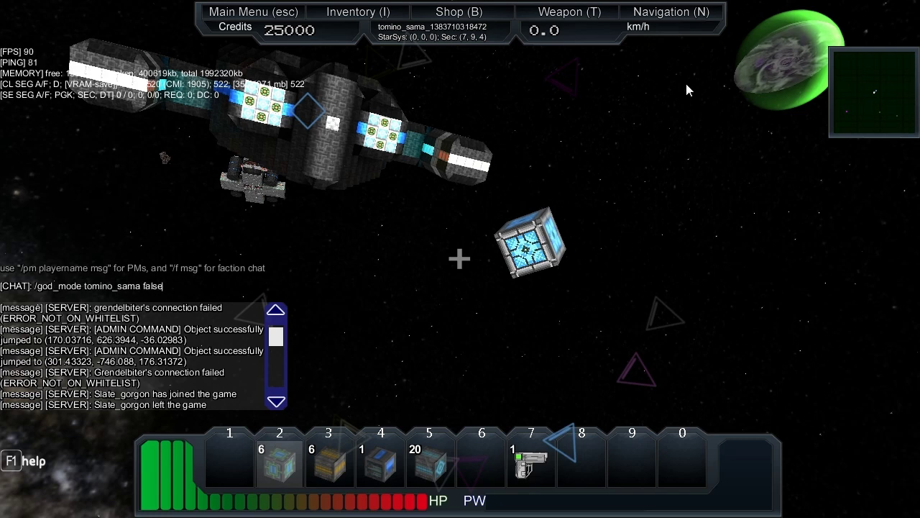
key("Return")
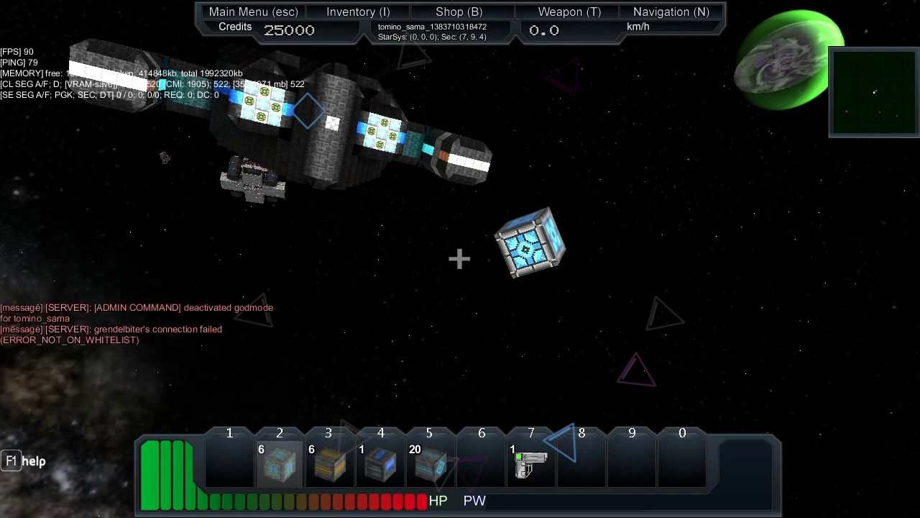
key("F1")
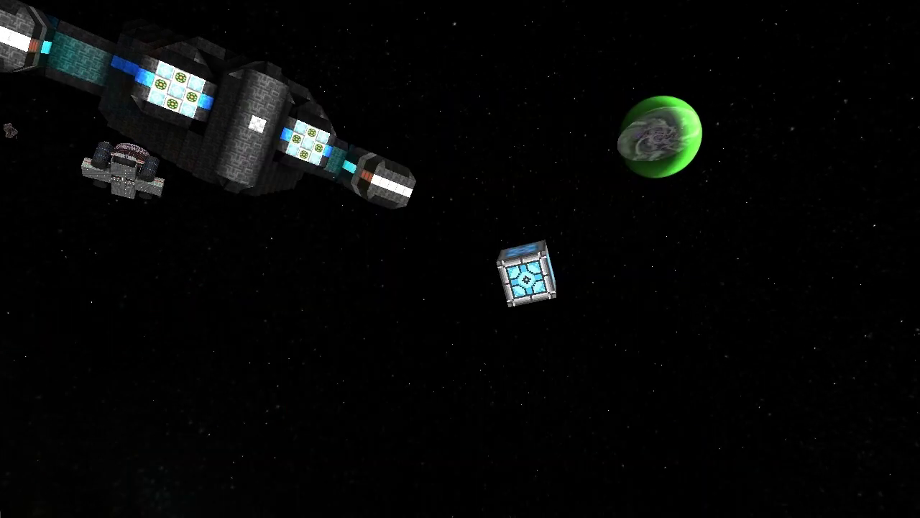